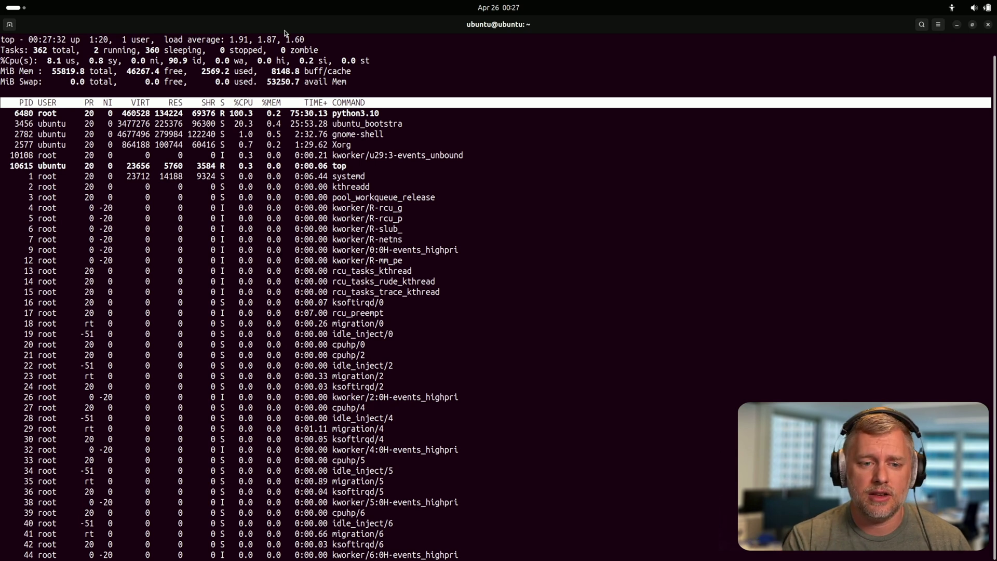
- Quit top after spotting python3.10 at 100% CPU, and discard the half-typed htop command
key(q)
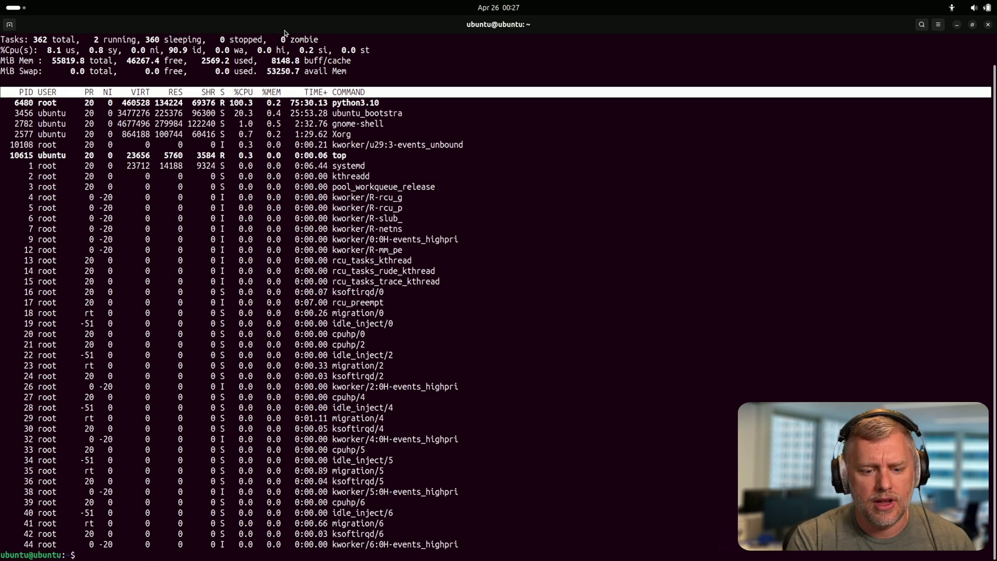
text(sudo less /va)
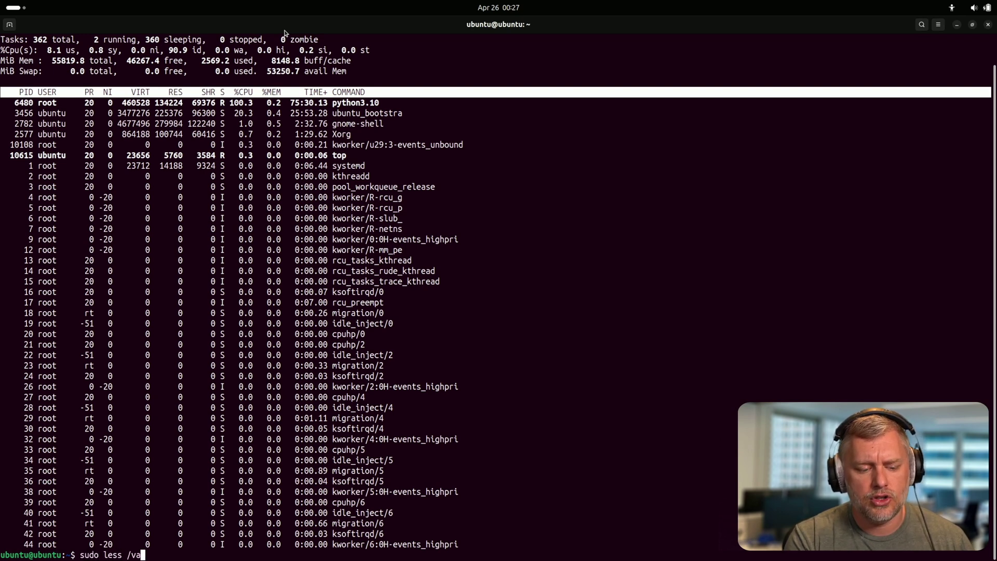
- Open subiquity-server-debug.log.6480 in sudo less, jump to its end, and mark the final udevadm settle timestamp
text(r/log/)
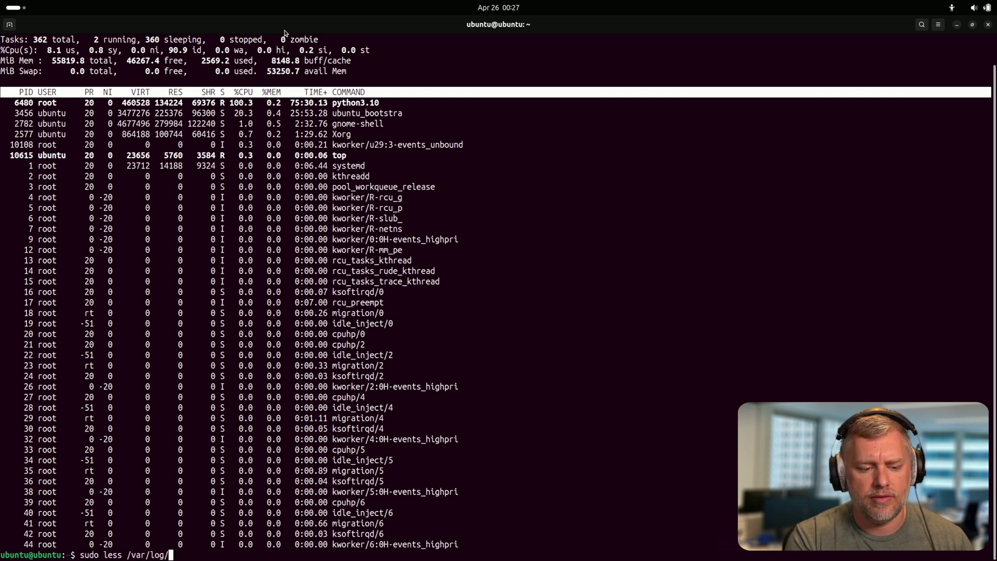
text(ins)
key(Tab)
text(su)
key(Tab)
text(de)
key(Tab)
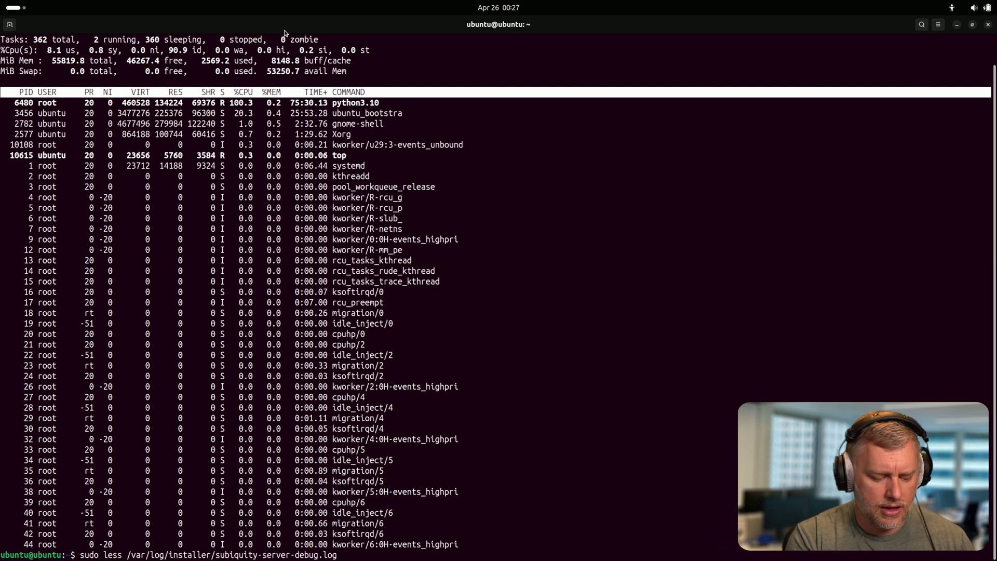
text(6480)
key(Return)
key(shift+g)
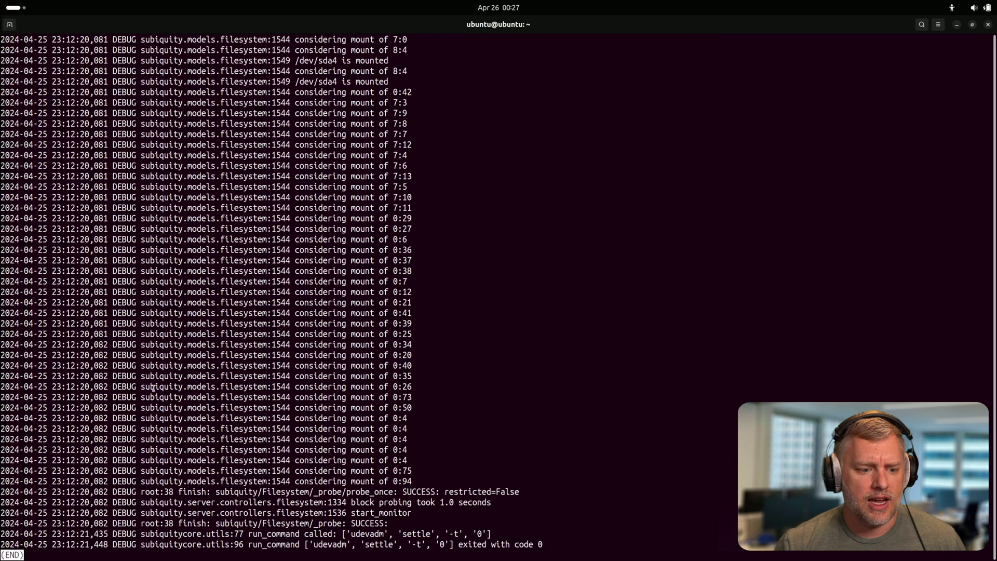
double_click(80, 543)
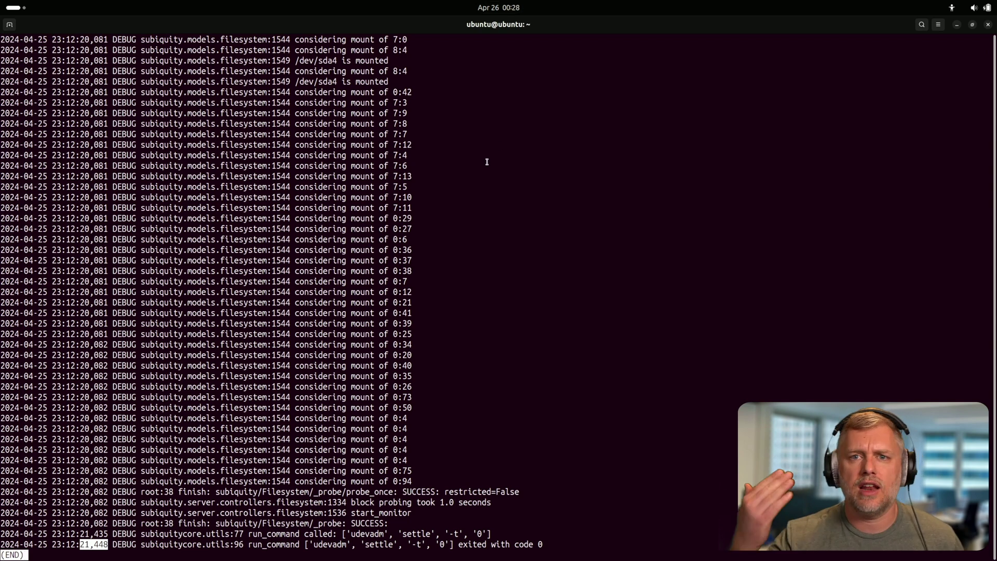
- As root in /var/log, run find . -mmin -1, which shows only ./auth.log recently modified
text(q)
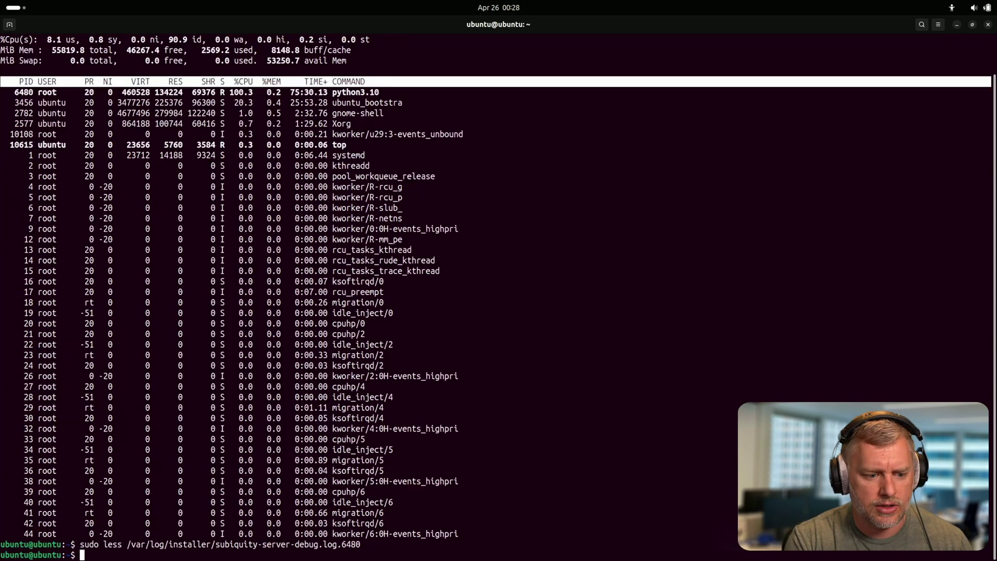
text(cd)
key(BackSpace)
key(BackSpace)
key(BackSpace)
text(sudo -i)
key(Return)
text(cd /var/log/)
key(Return)
text(find . -mmin -1)
key(Return)
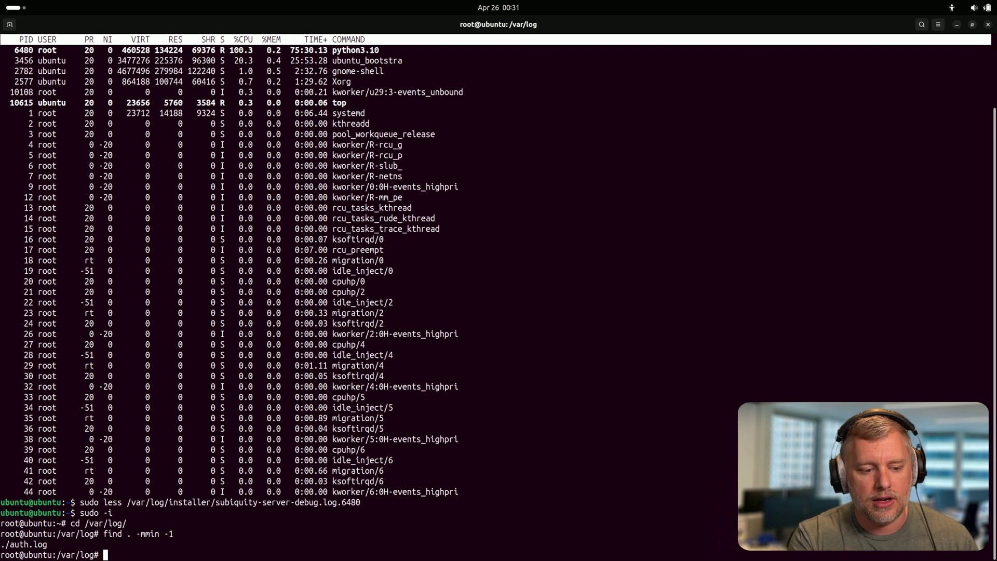
- List disks with fdisk -l and copy the 1.82 TiB NVMe device name /dev/nvme0n1
text(fdisk -l)
key(Return)
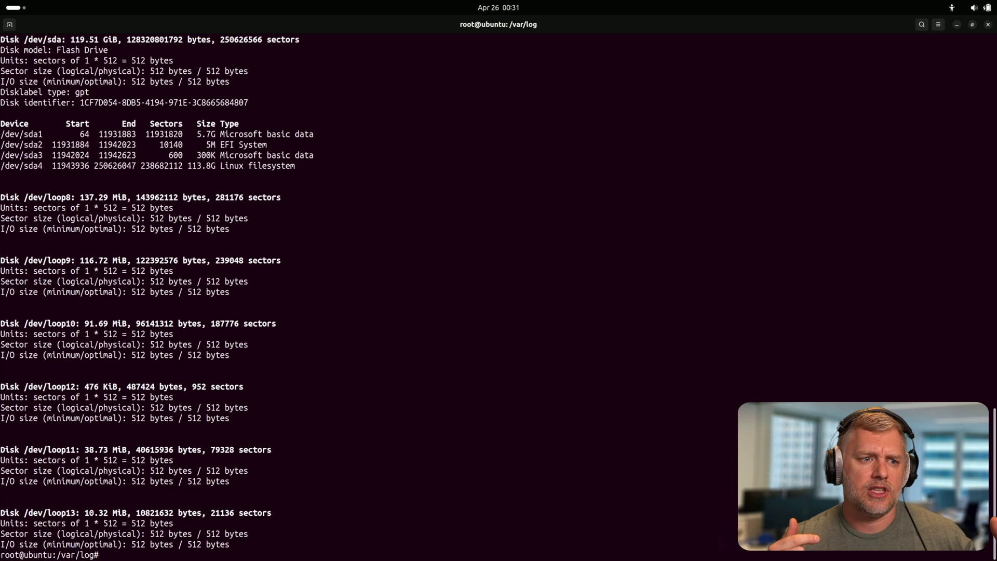
scroll(30, 338, up, 15)
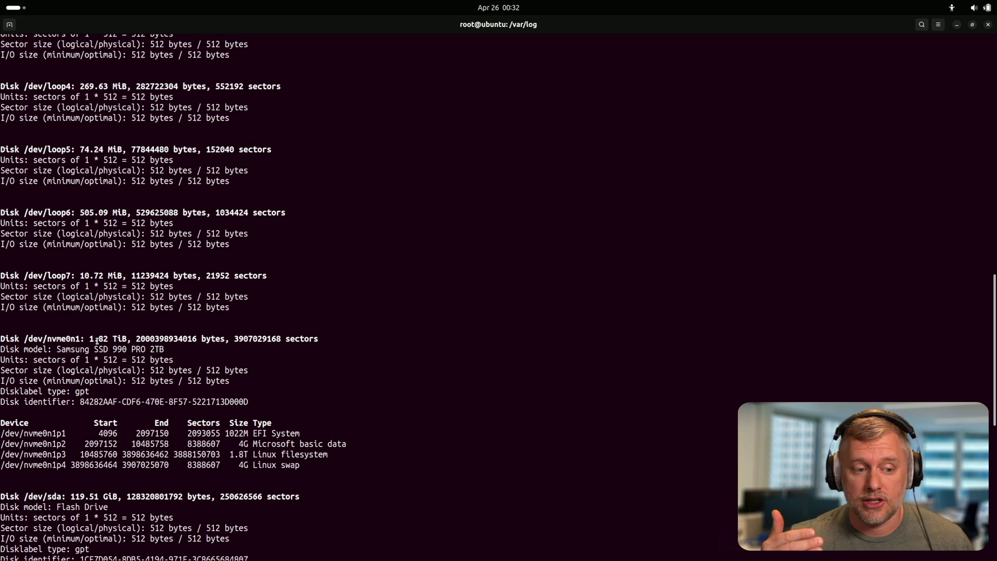
double_click(63, 339)
key(ctrl+c)
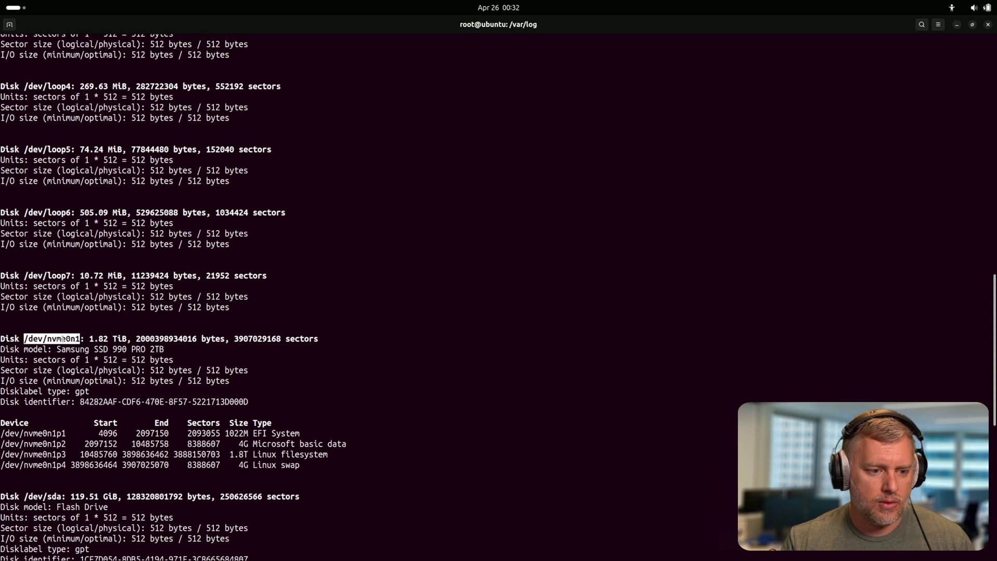
- Type dd if=/dev/zero of=/dev/nvme0n1 bs=1M count=512 without running it
scroll(63, 339, down, 10)
text(dd if=/dev/zero of=/)
key(ctrl+shift+v)
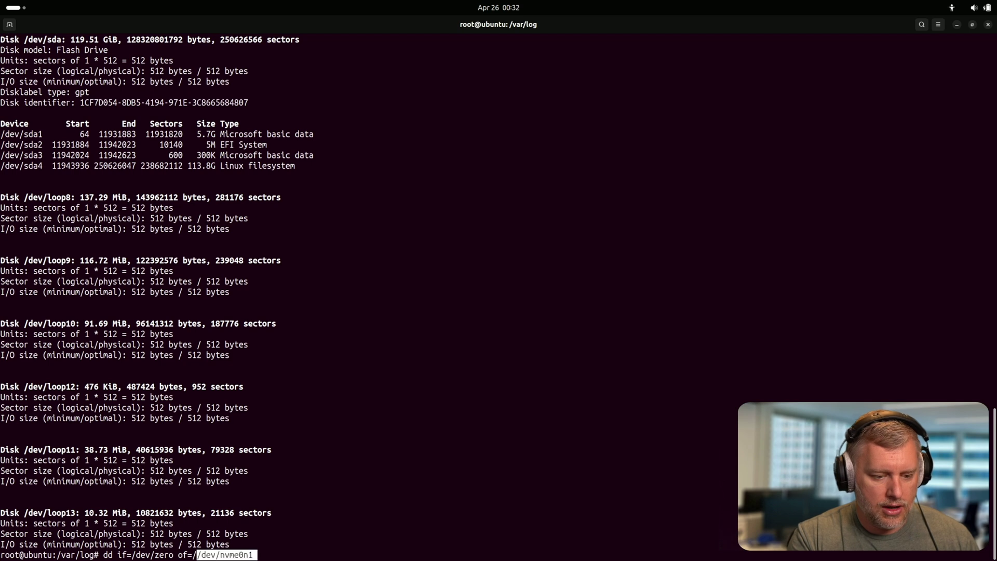
text(/)
key(Left)
key(Left)
key(Left)
key(Left)
key(Left)
key(Left)
key(Left)
key(Left)
key(Left)
key(Left)
key(Left)
key(Left)
key(Left)
key(BackSpace)
key(Right)
key(Right)
key(Right)
key(Right)
key(Right)
key(Right)
key(Right)
key(Right)
key(Right)
key(Right)
key(Right)
key(Right)
key(Right)
key(BackSpace)
text(bs=)
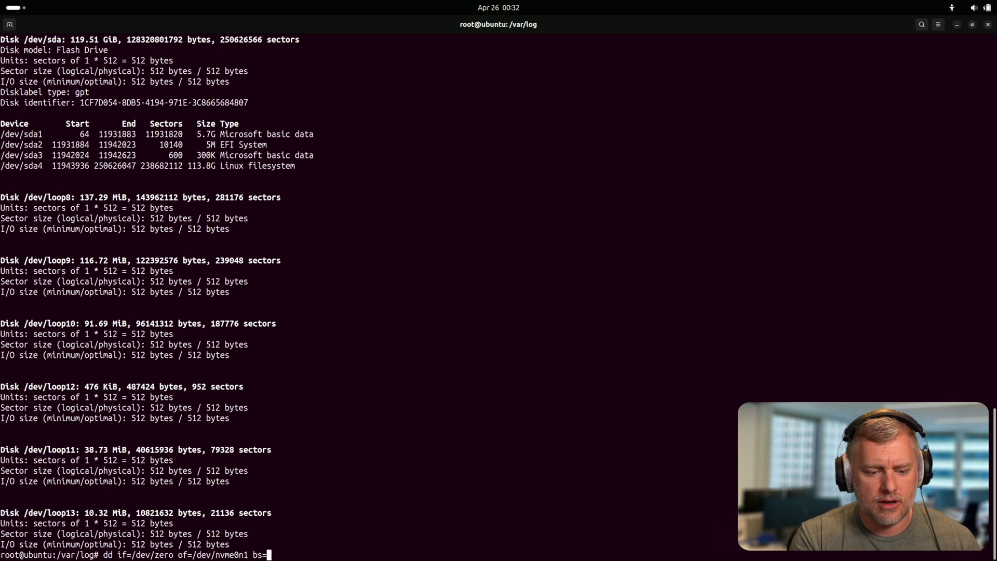
text(1M)
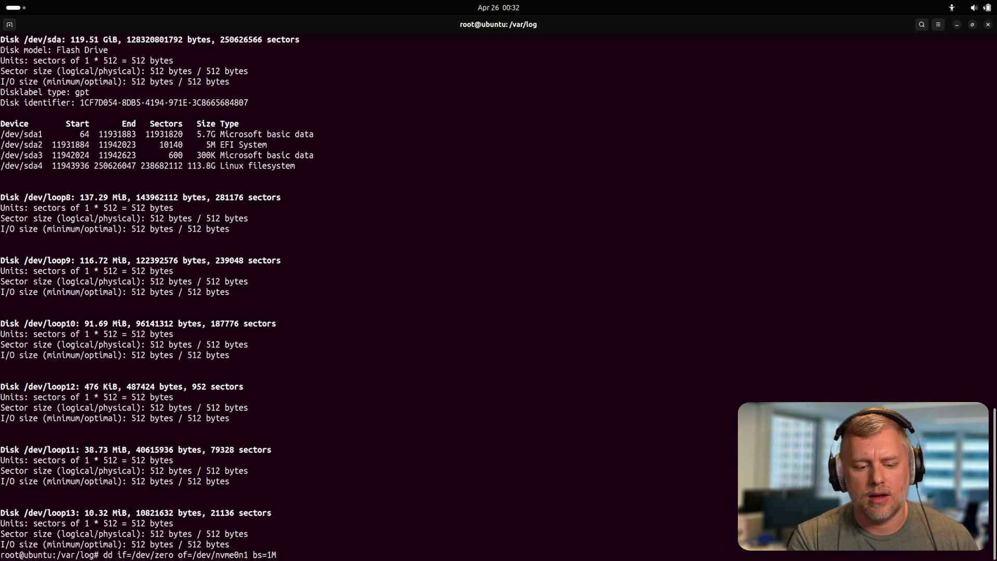
text( count=512)
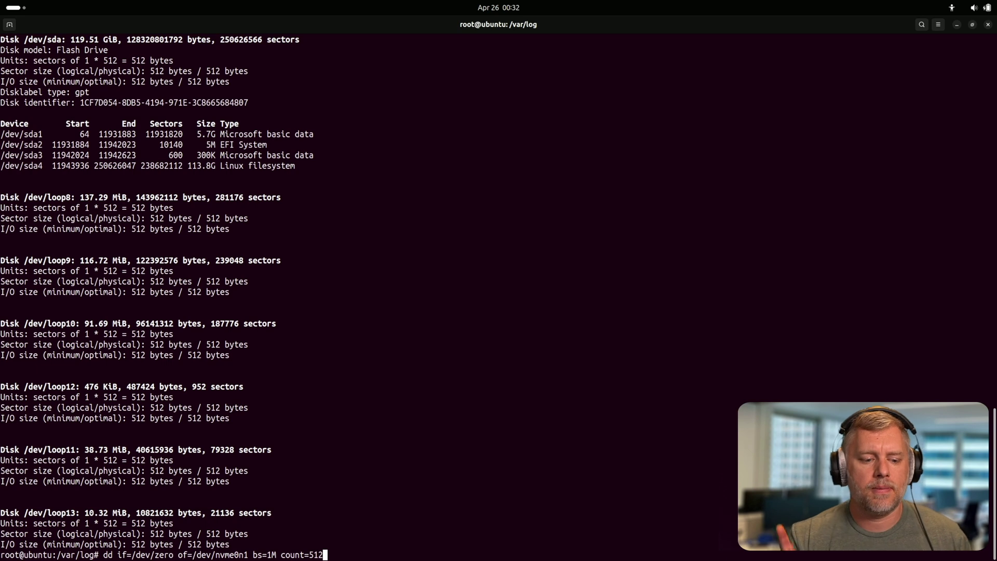